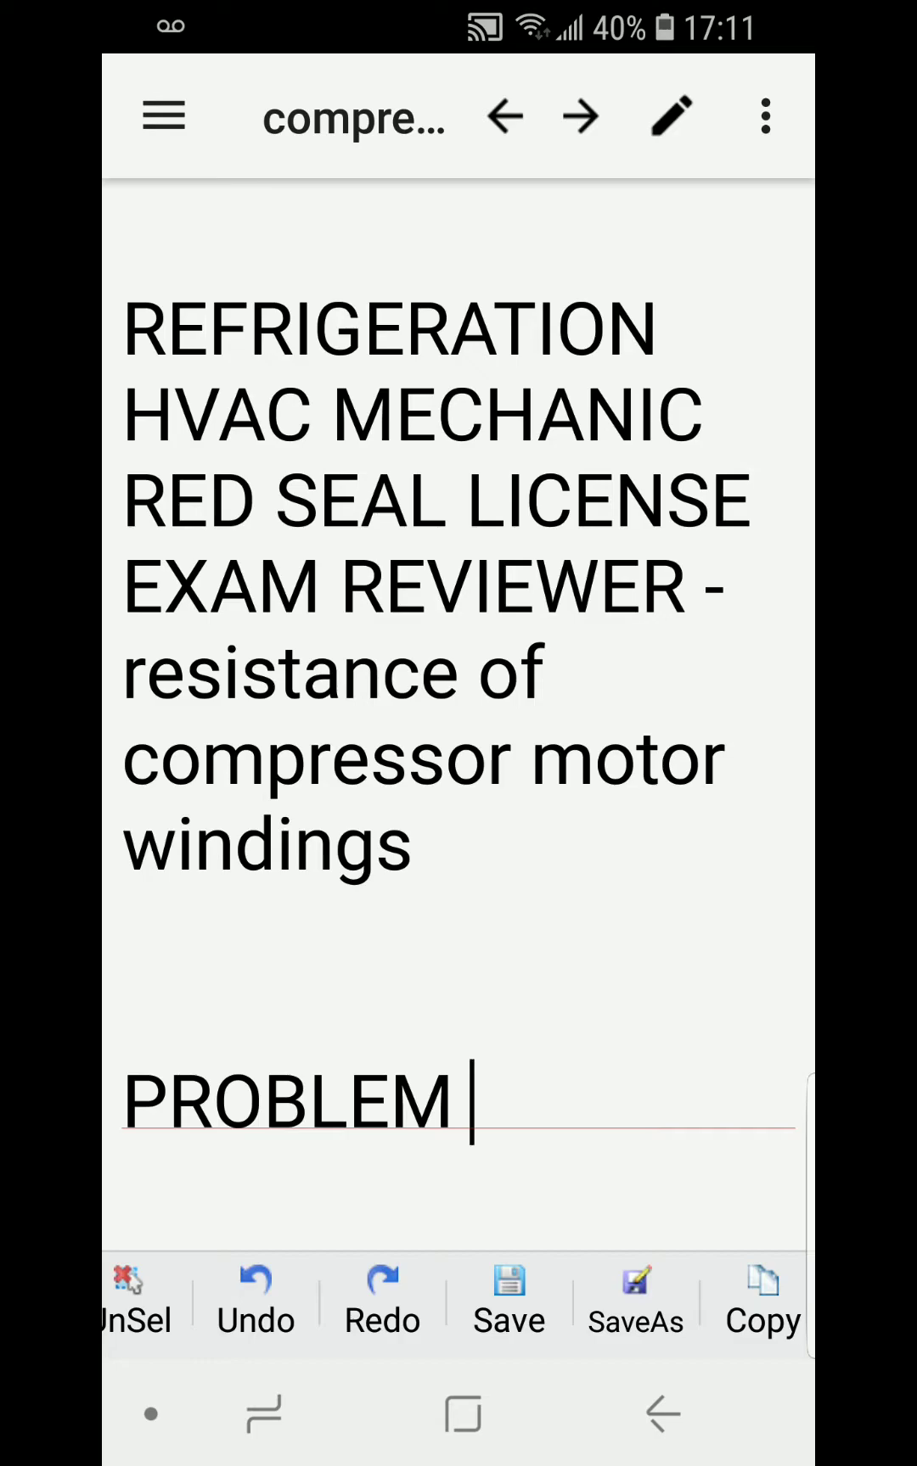
scroll(458, 710, down, 1)
scroll(458, 710, down, 6)
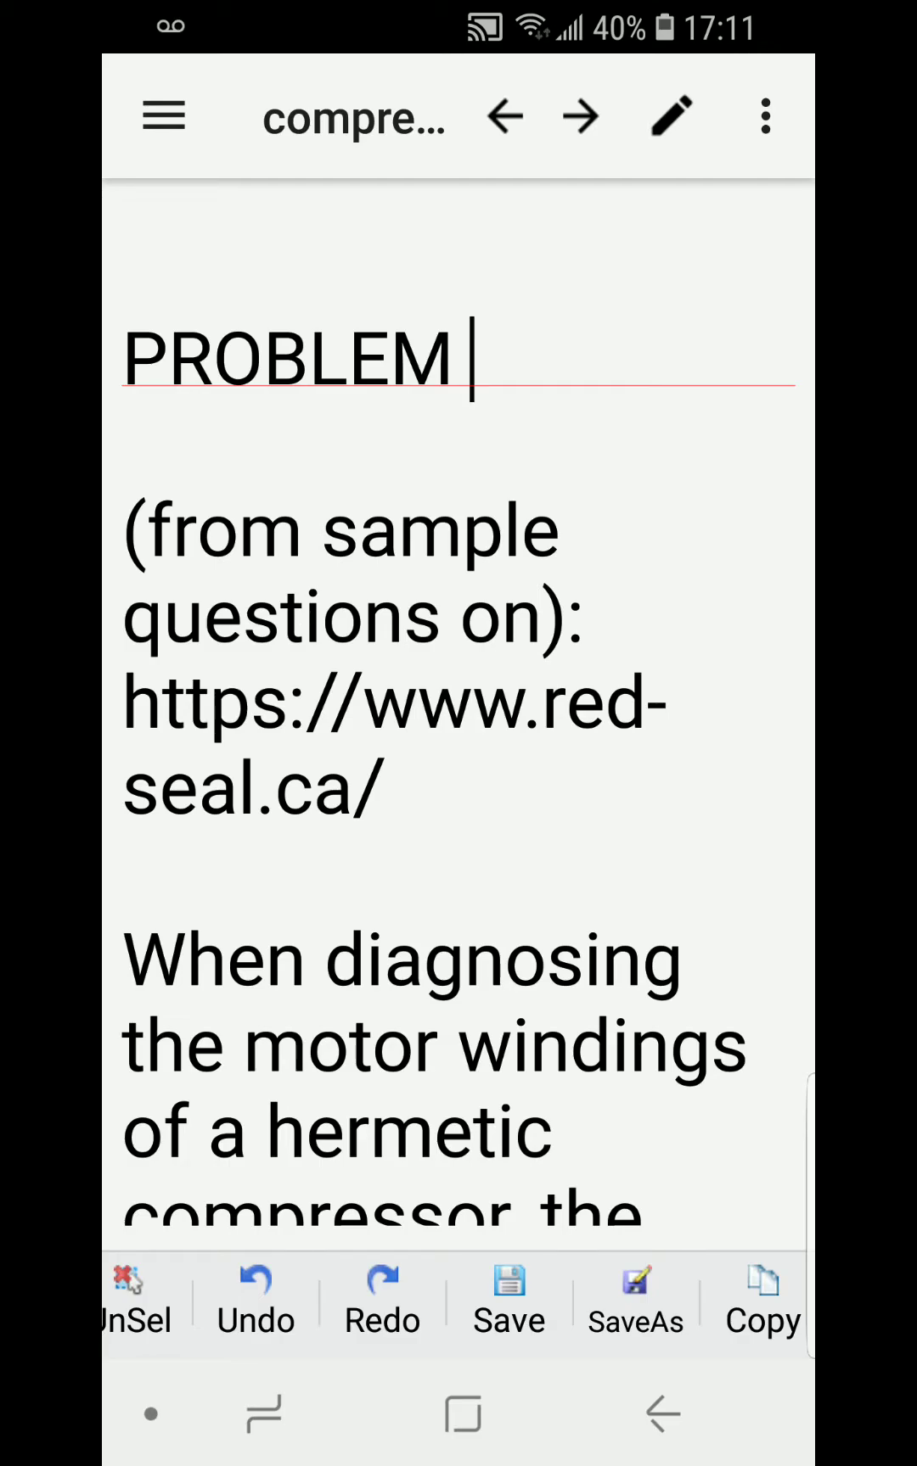
scroll(458, 710, down, 5)
scroll(459, 711, down, 1)
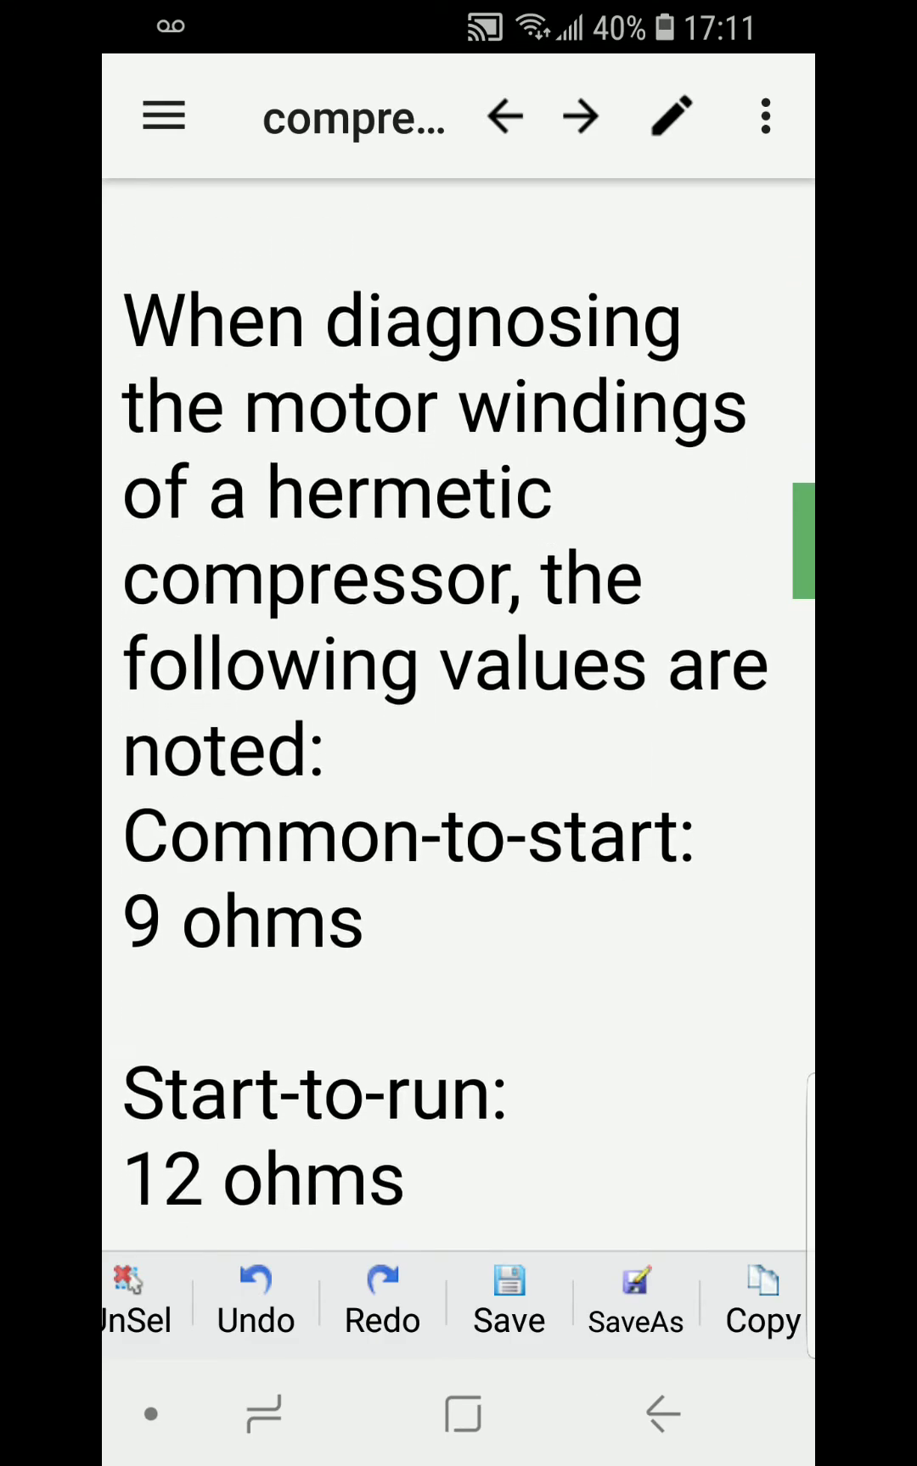
Tap into the problem statement to read down to the common-to-run question
click(124, 292)
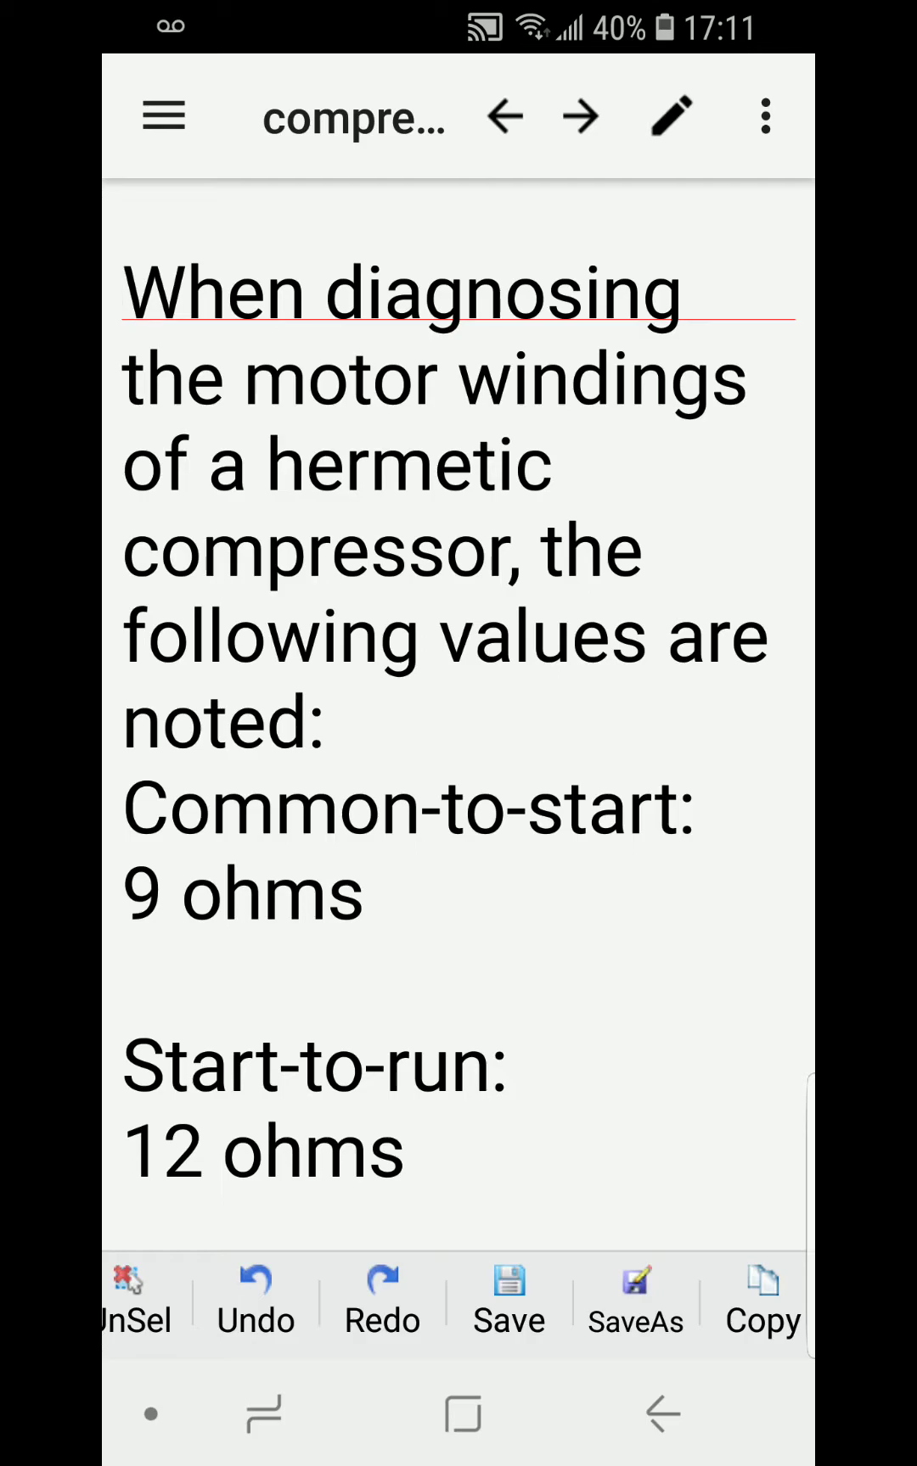
scroll(459, 733, down, 5)
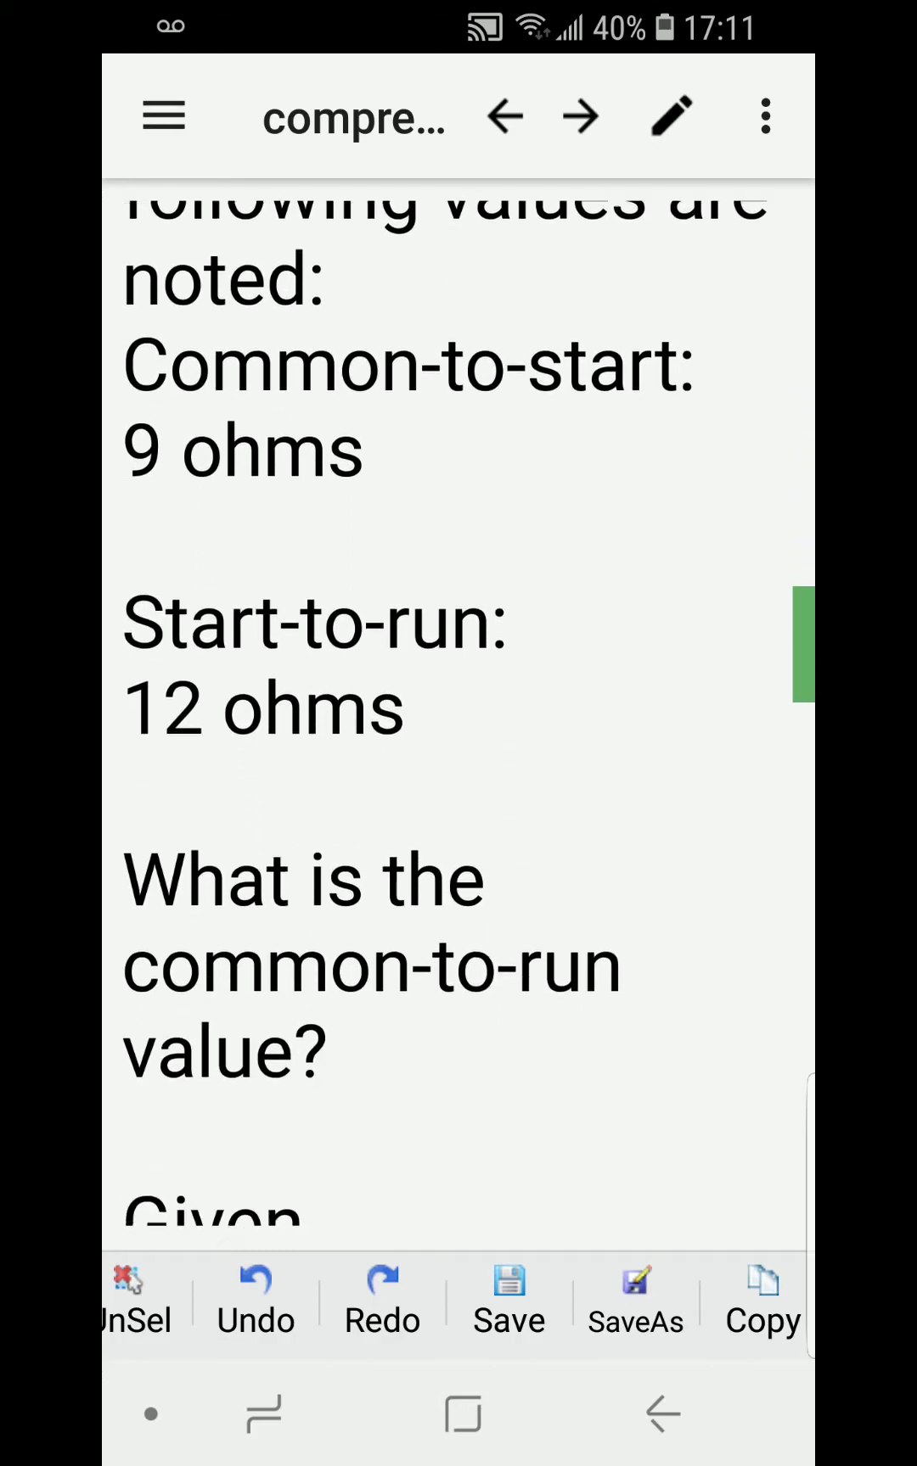
scroll(458, 734, down, 3)
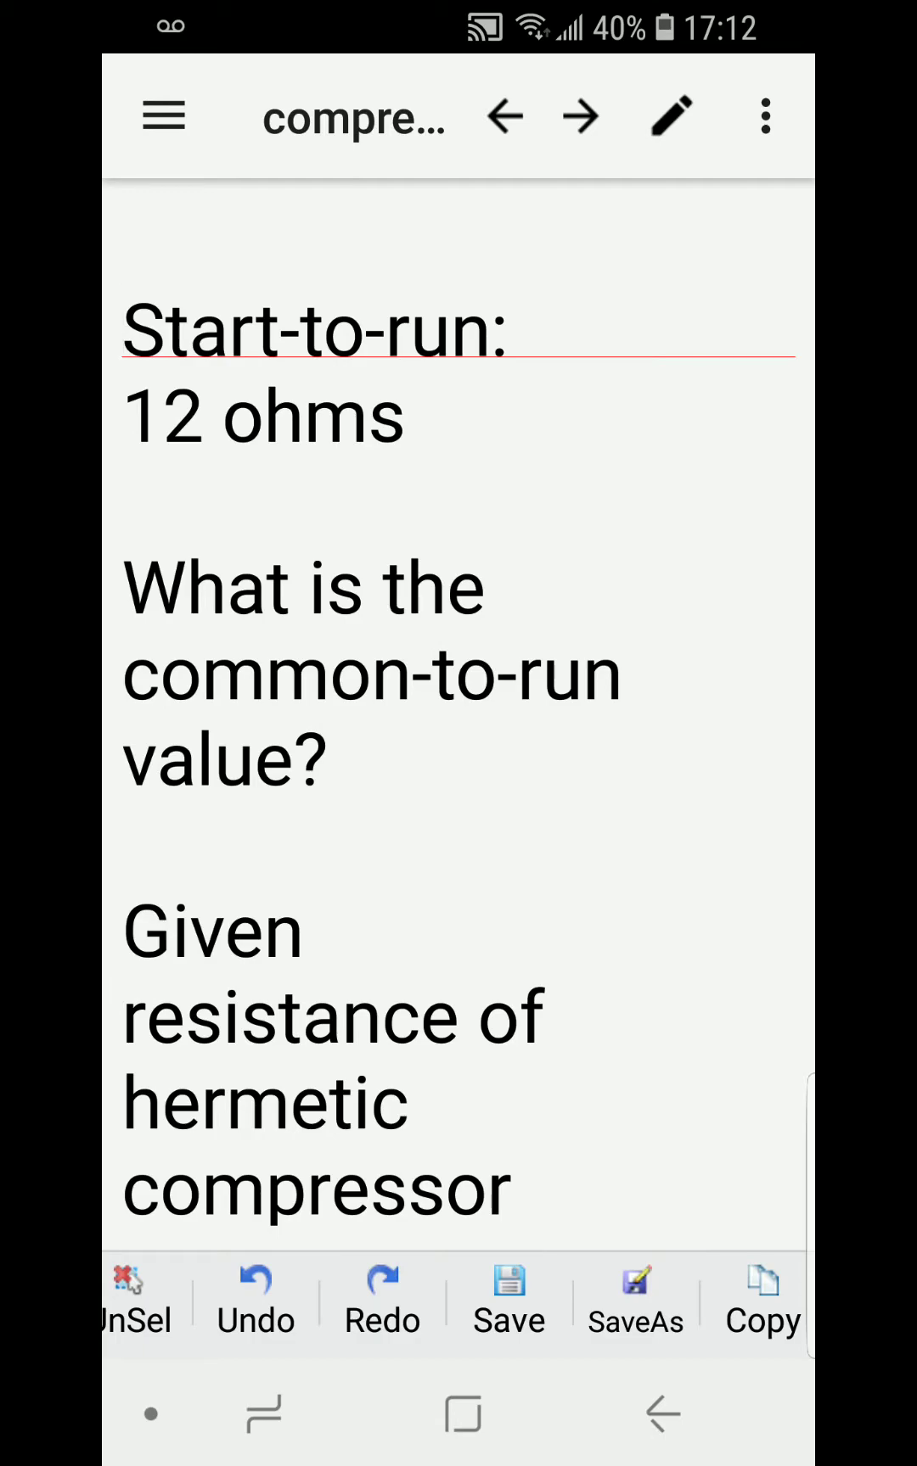
scroll(458, 733, down, 1)
scroll(458, 733, down, 3)
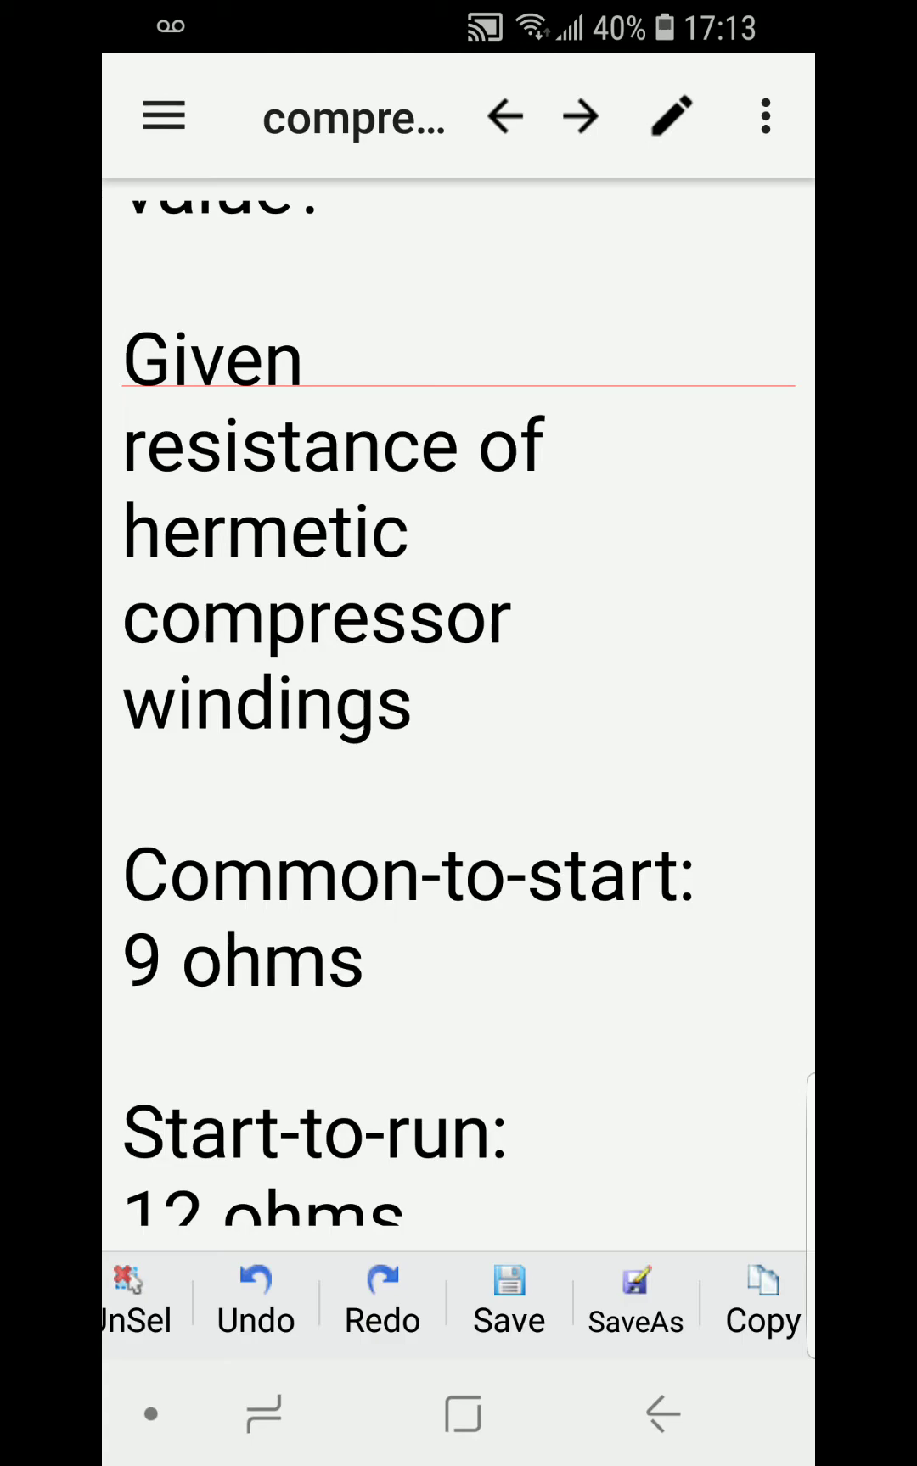
scroll(459, 733, down, 1)
scroll(458, 733, down, 2)
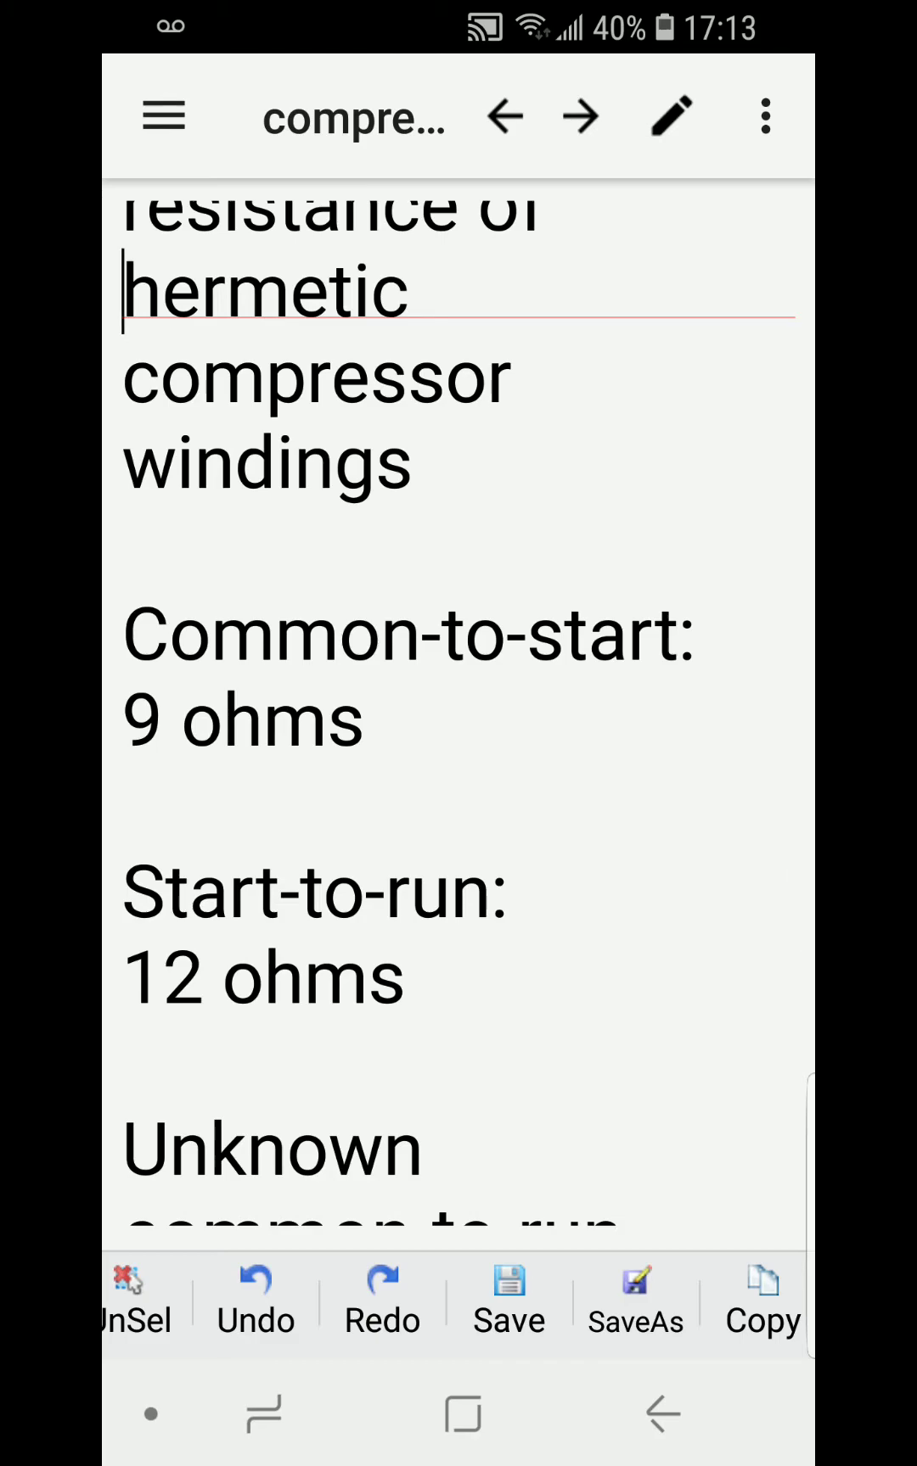
scroll(458, 734, down, 2)
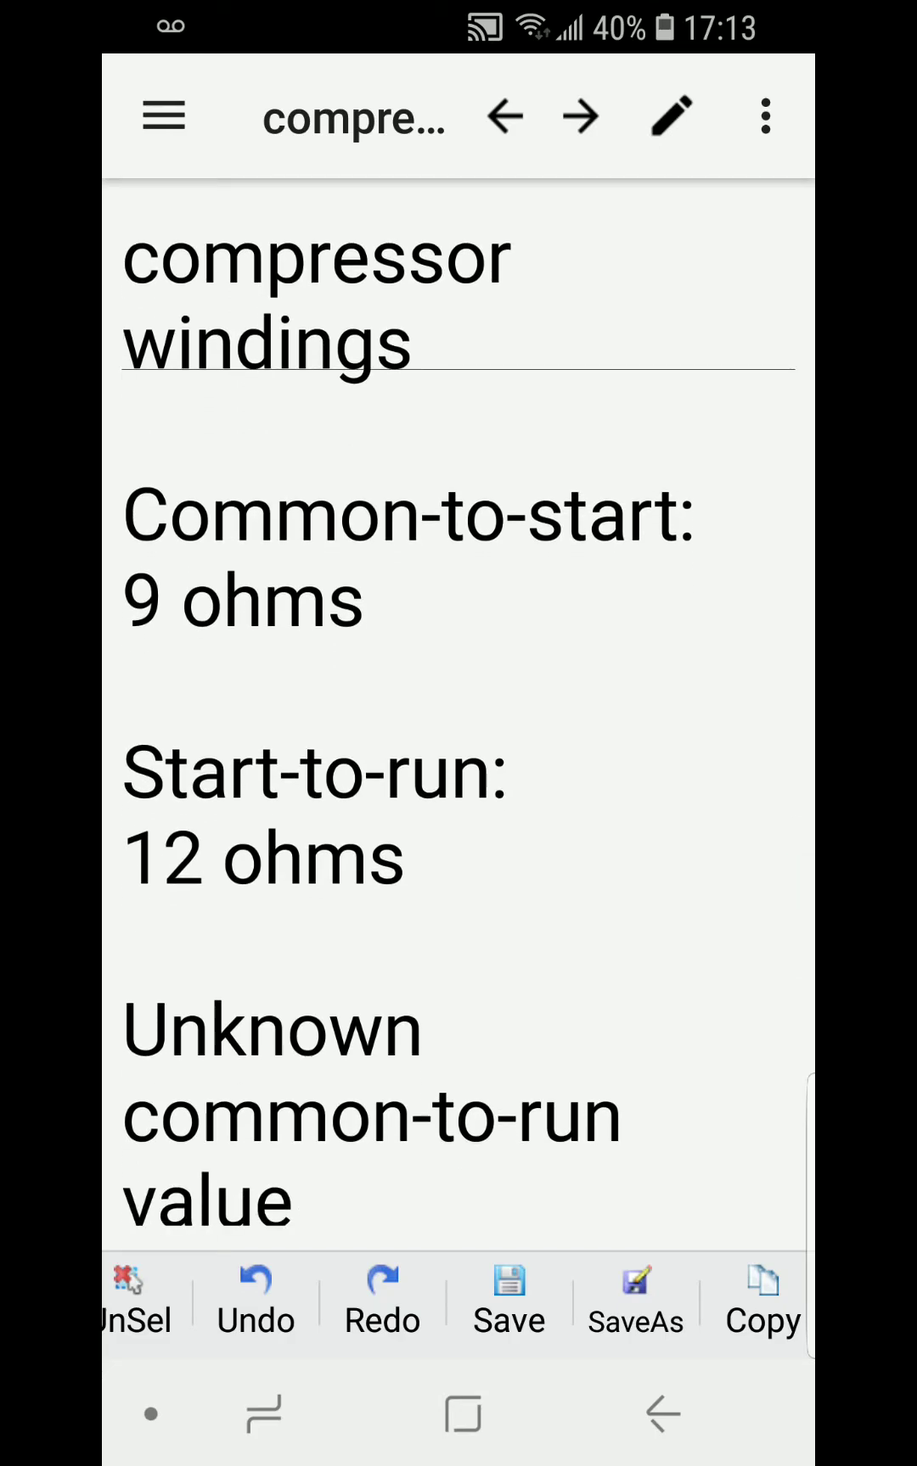
scroll(459, 733, down, 2)
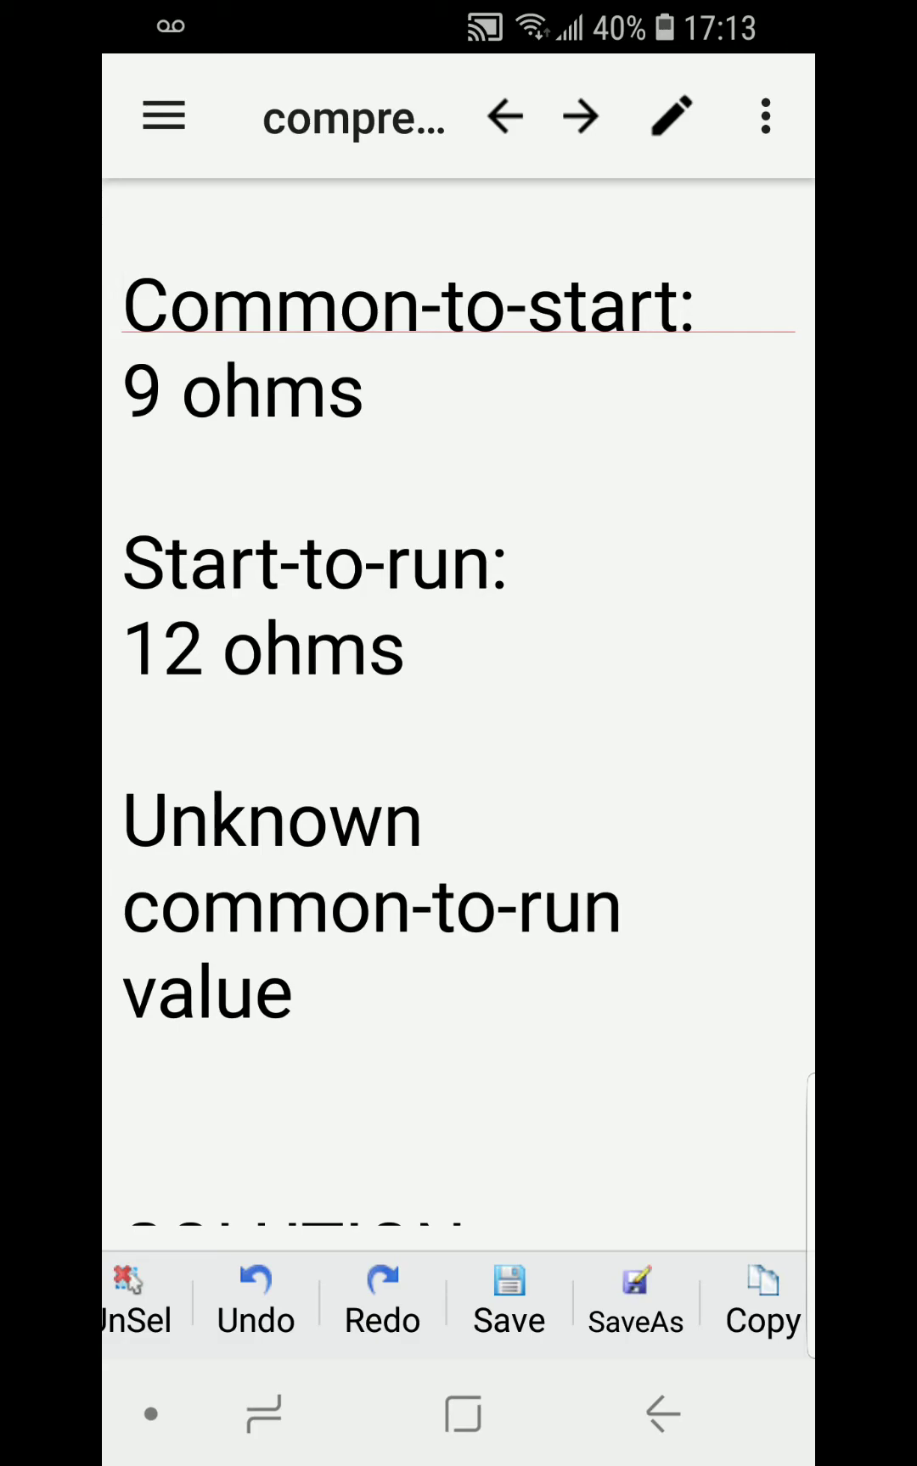
scroll(458, 687, down, 3)
scroll(459, 688, down, 3)
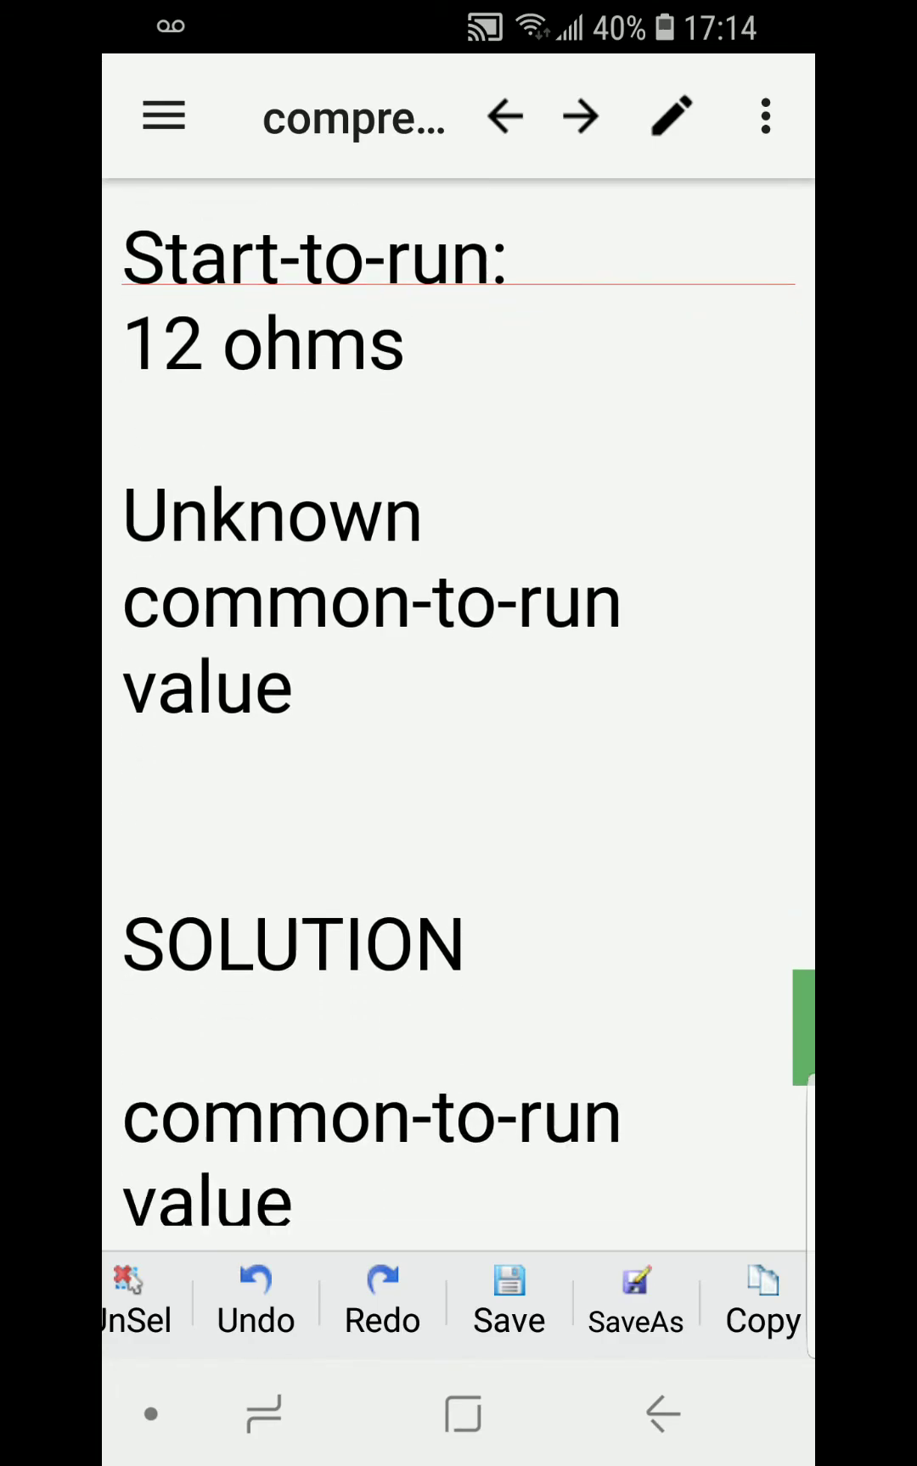
scroll(459, 688, down, 2)
scroll(459, 688, down, 2)
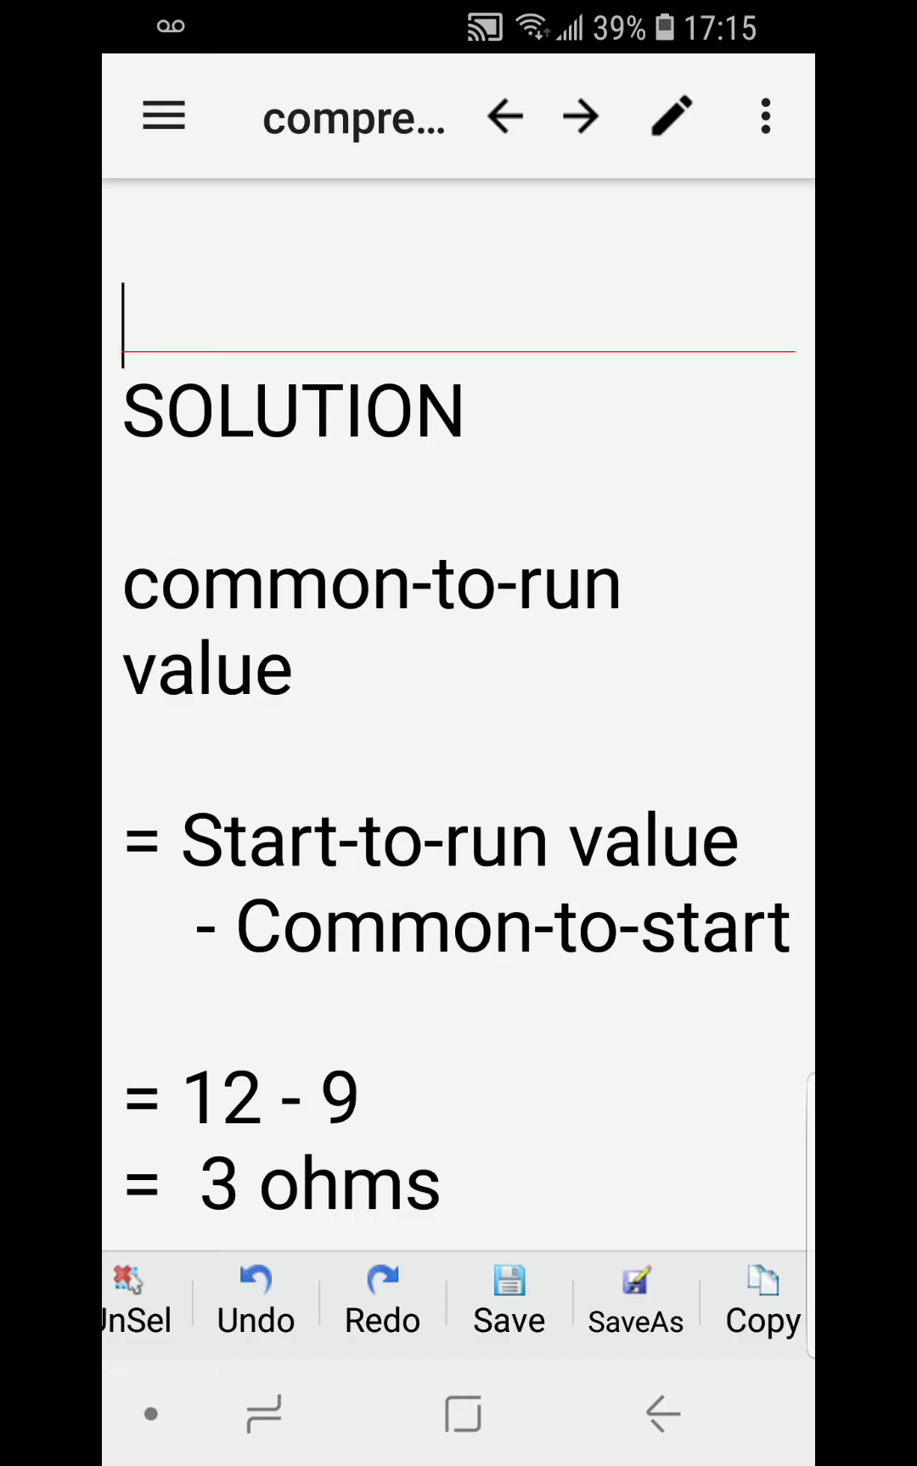
scroll(459, 733, down, 3)
scroll(459, 733, up, 5)
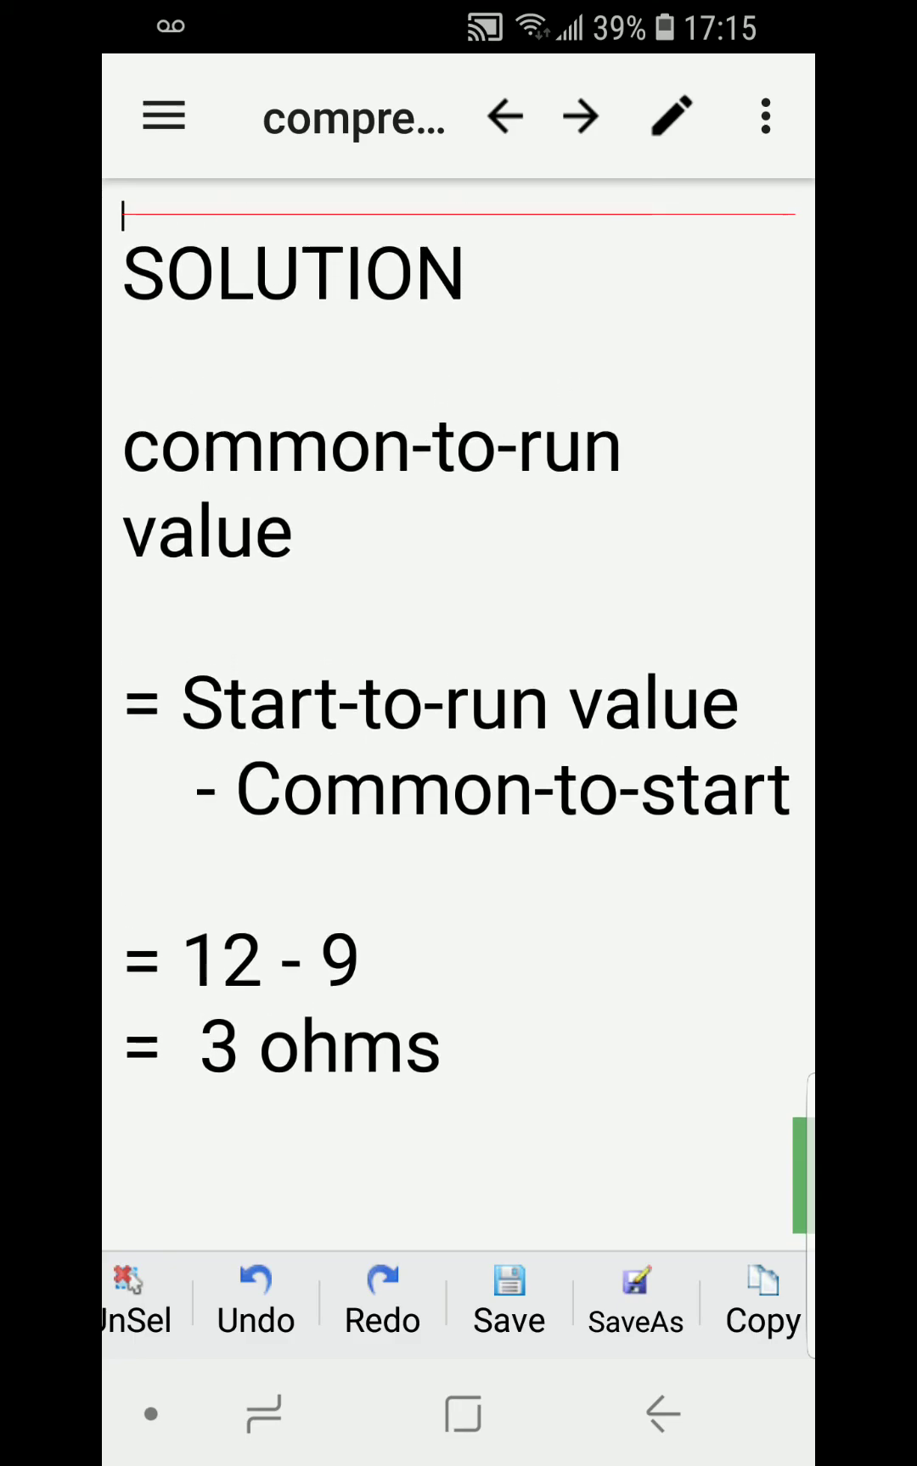
scroll(458, 733, up, 3)
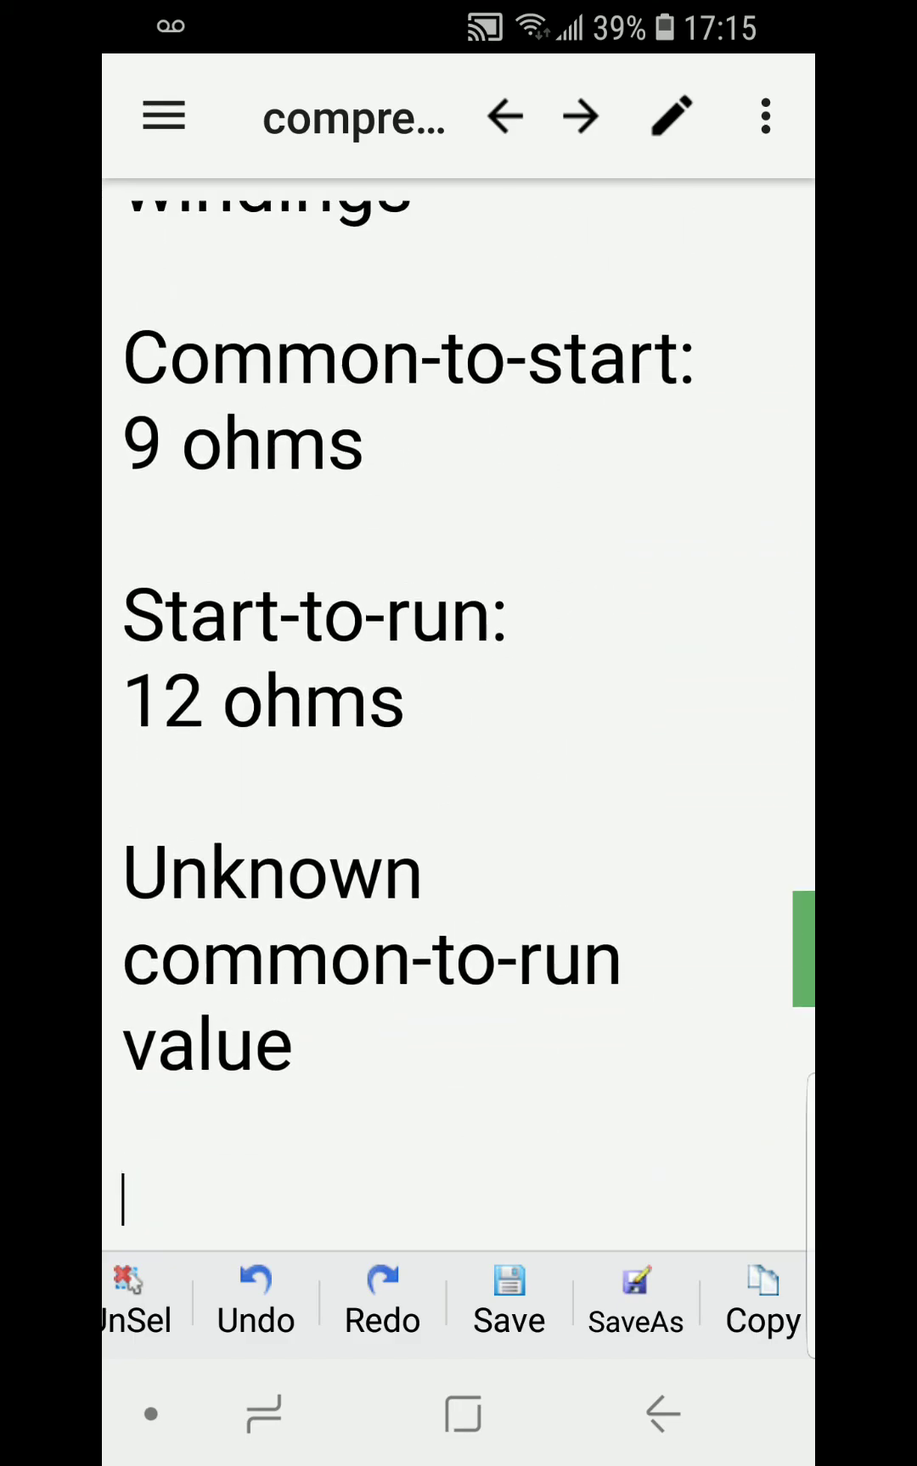
Tap below the unknown value while reviewing the givens and the 3-ohm solution
click(625, 1088)
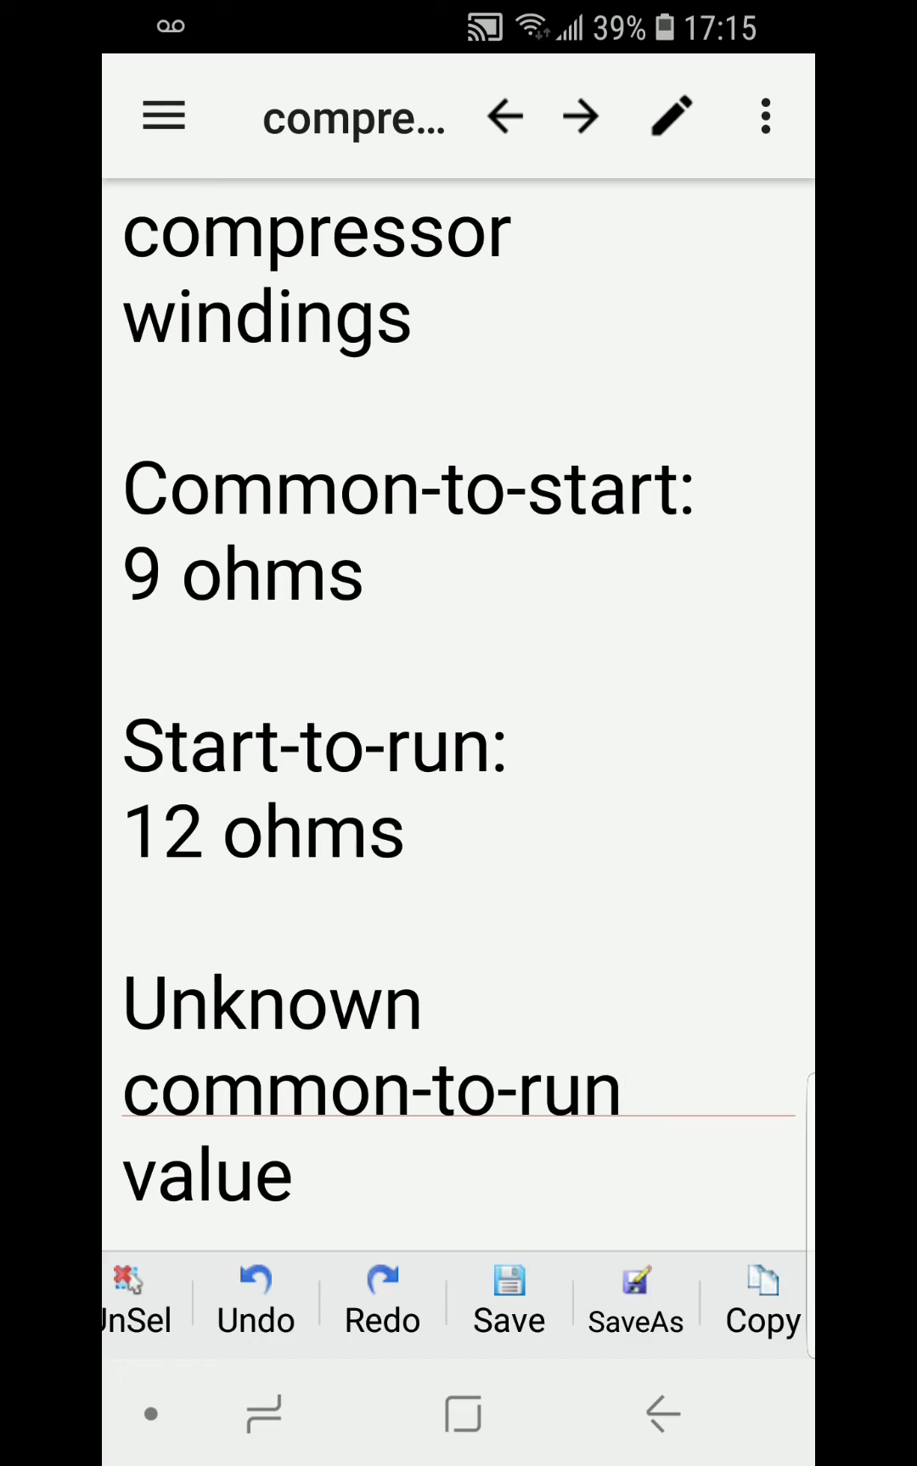
scroll(458, 734, down, 3)
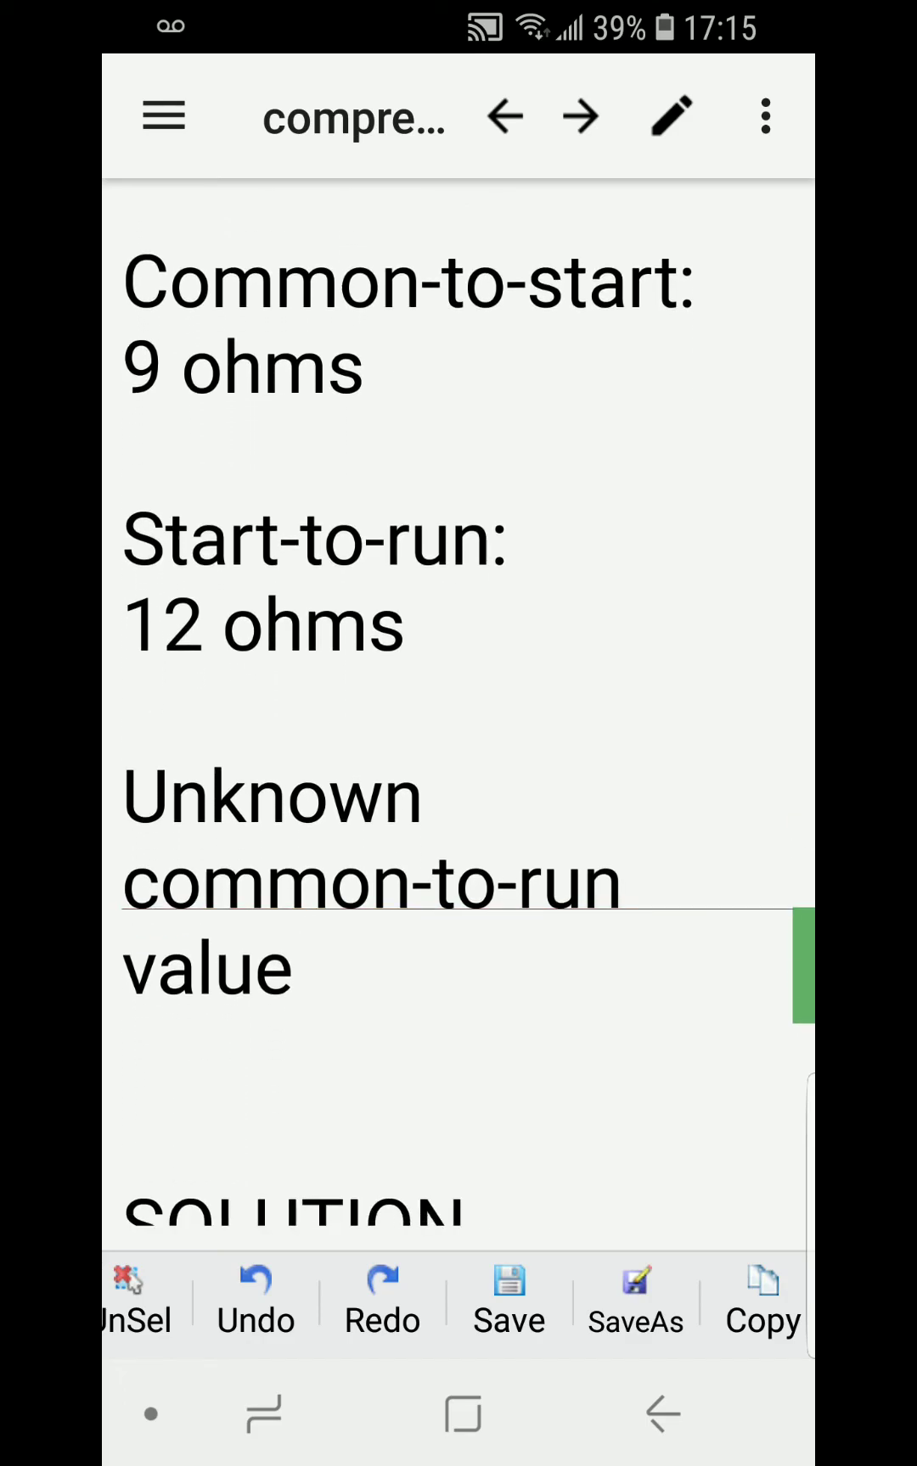
scroll(459, 734, down, 4)
scroll(459, 734, down, 3)
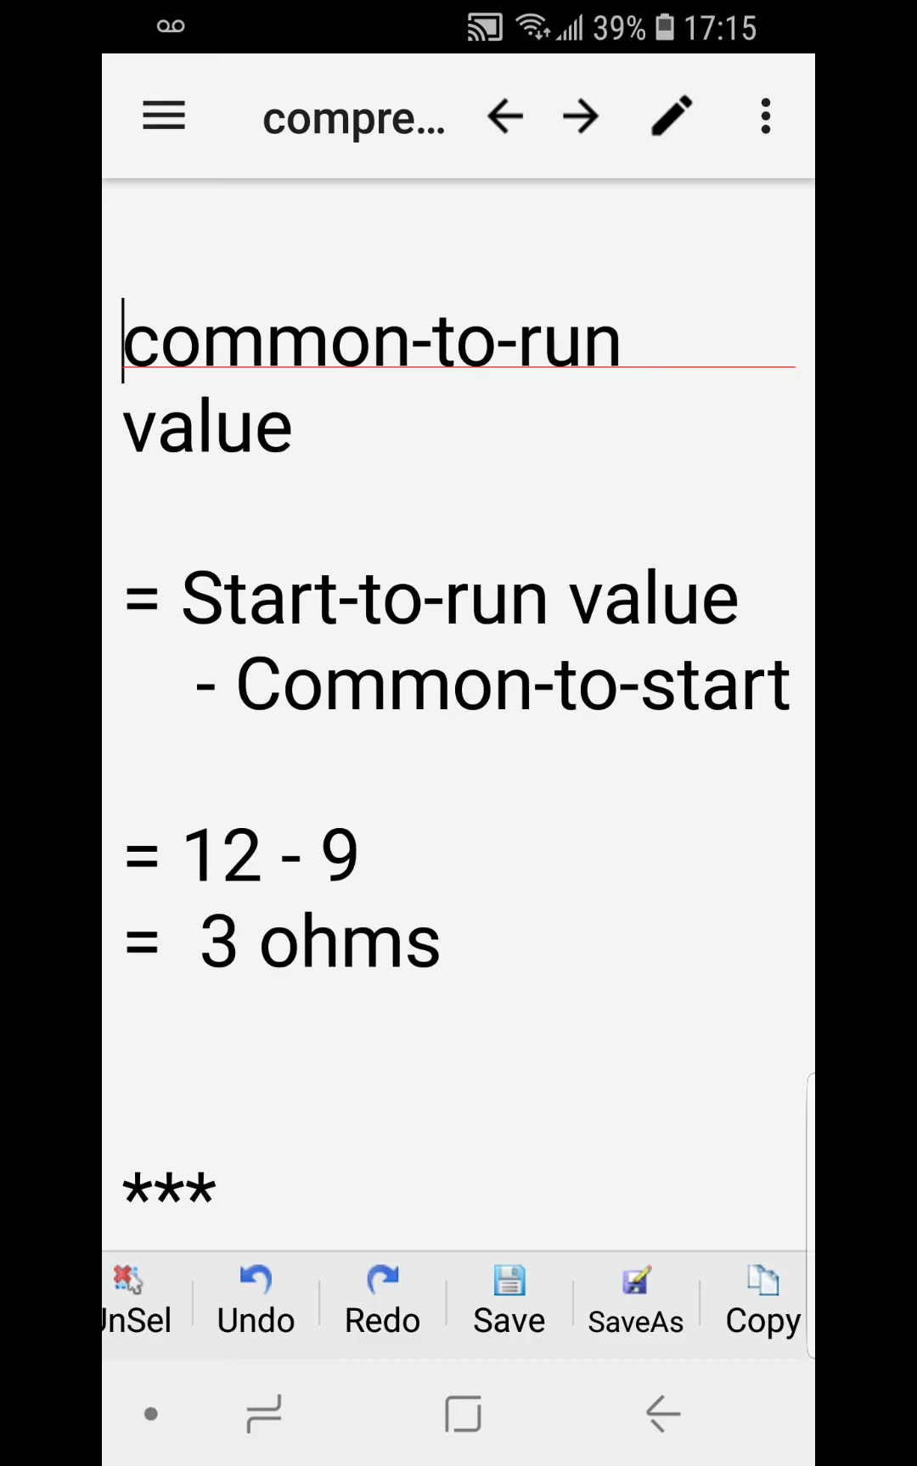
scroll(459, 745, down, 1)
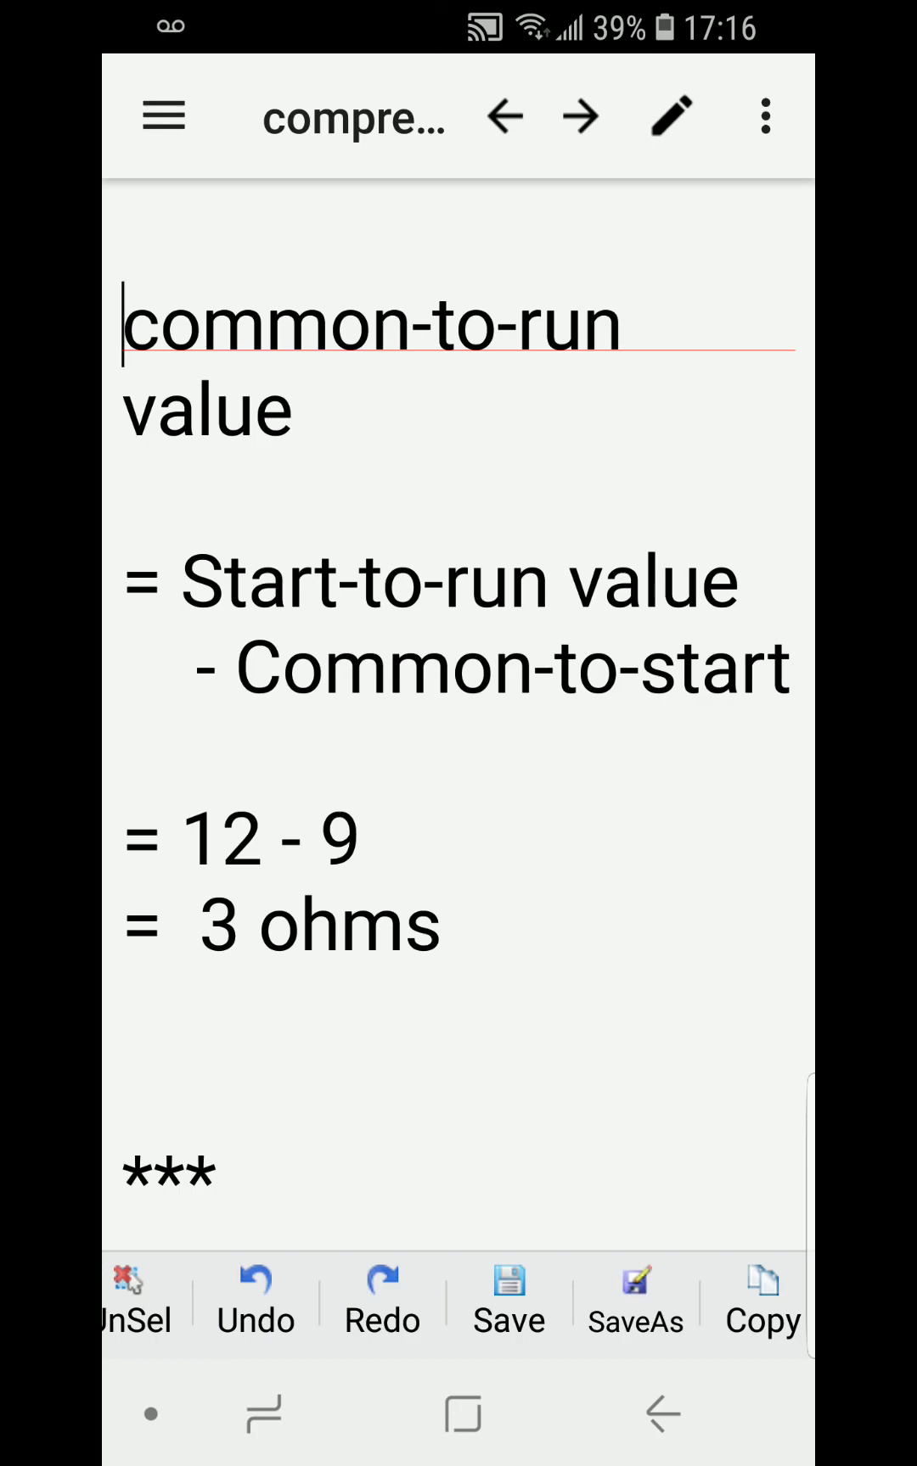
scroll(459, 687, up, 3)
scroll(458, 687, up, 5)
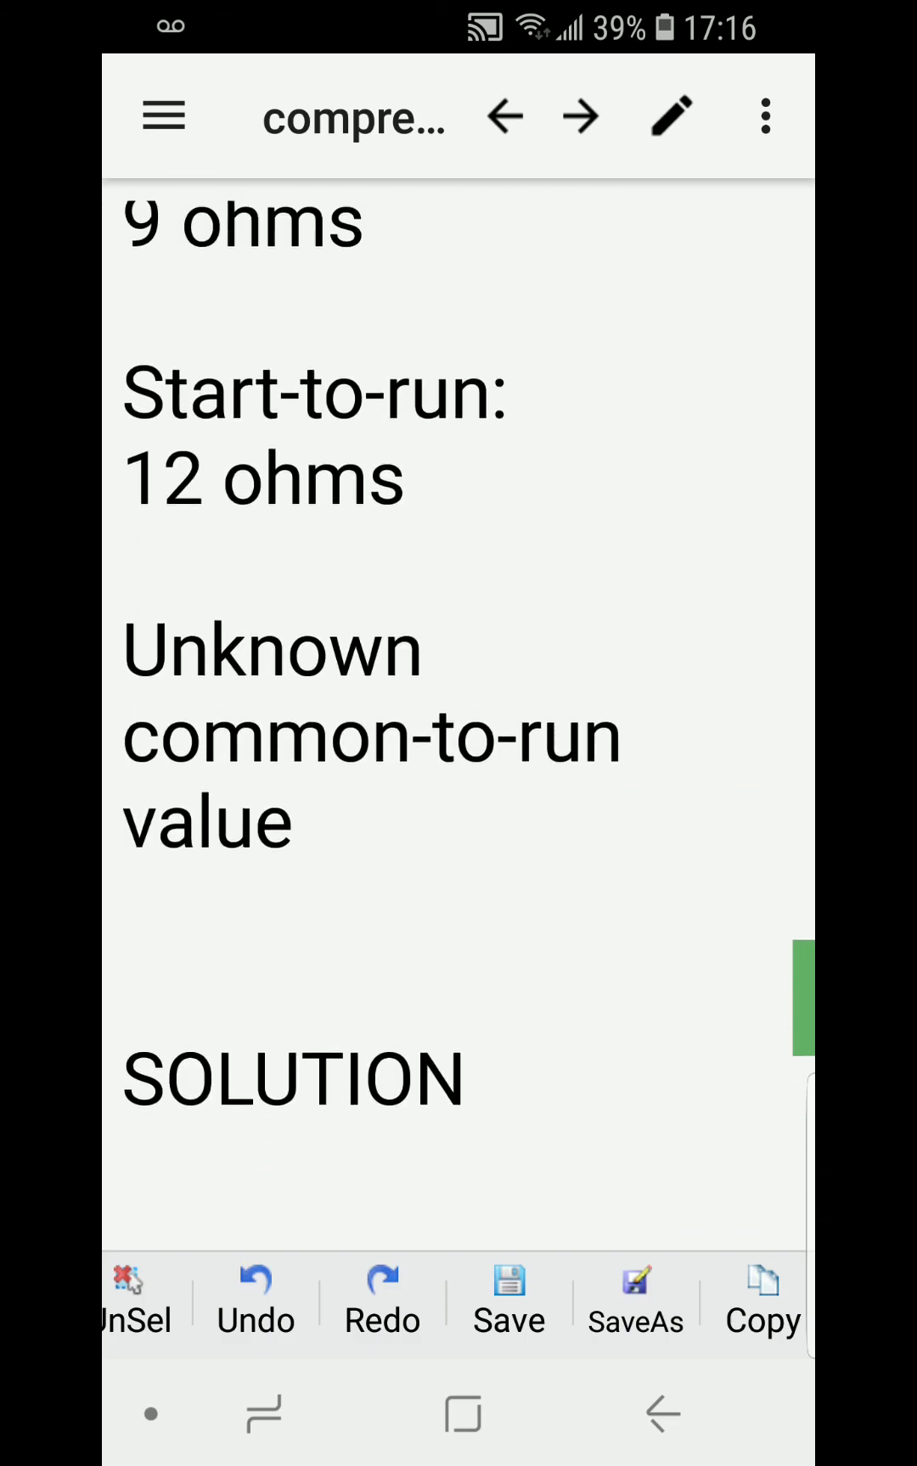
scroll(458, 688, up, 6)
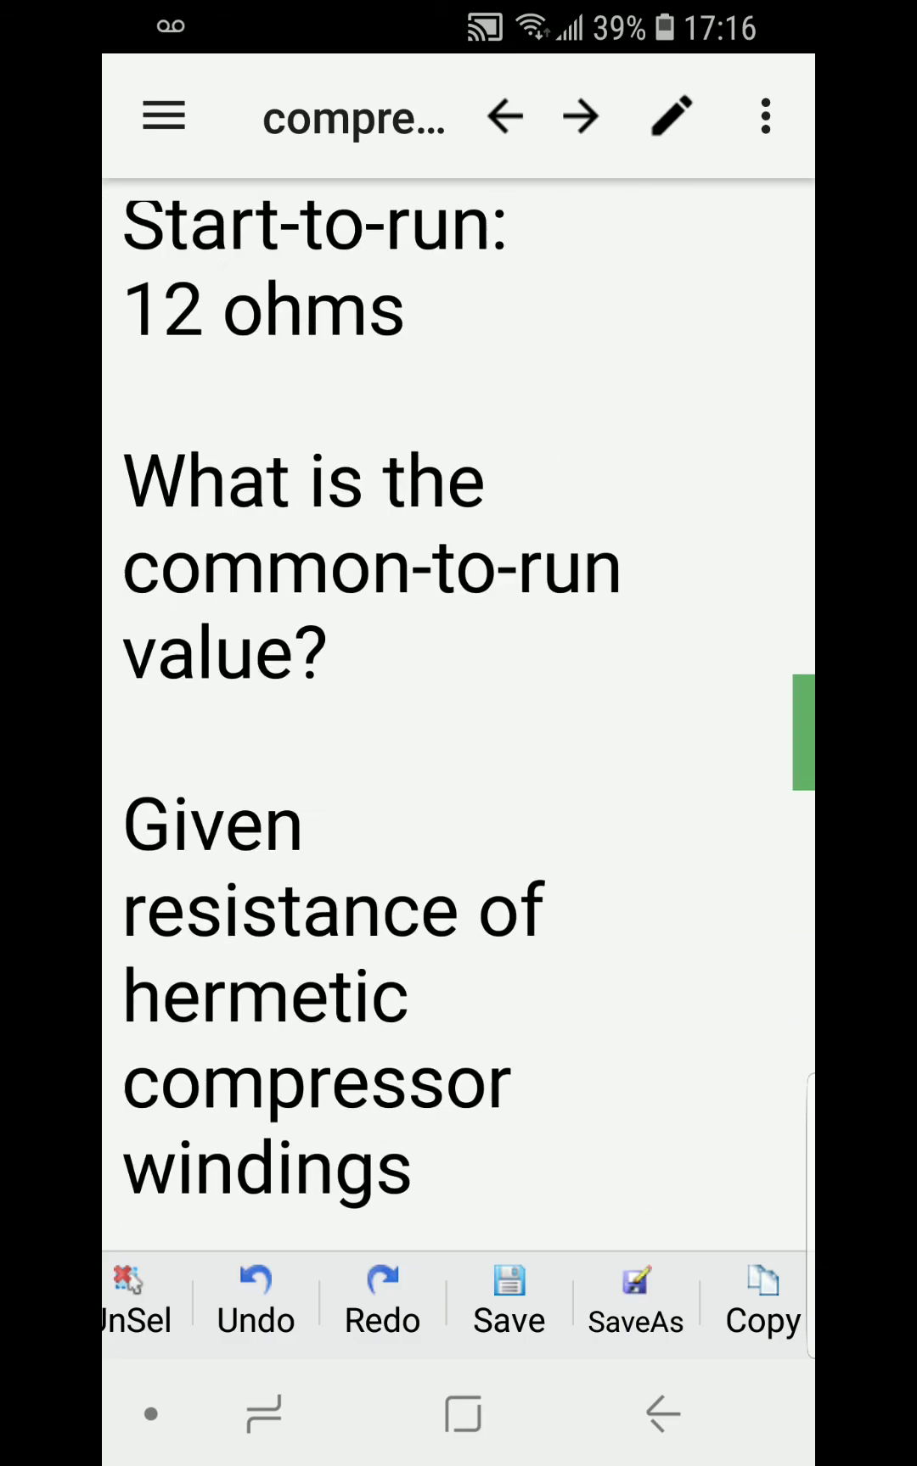
scroll(458, 688, up, 5)
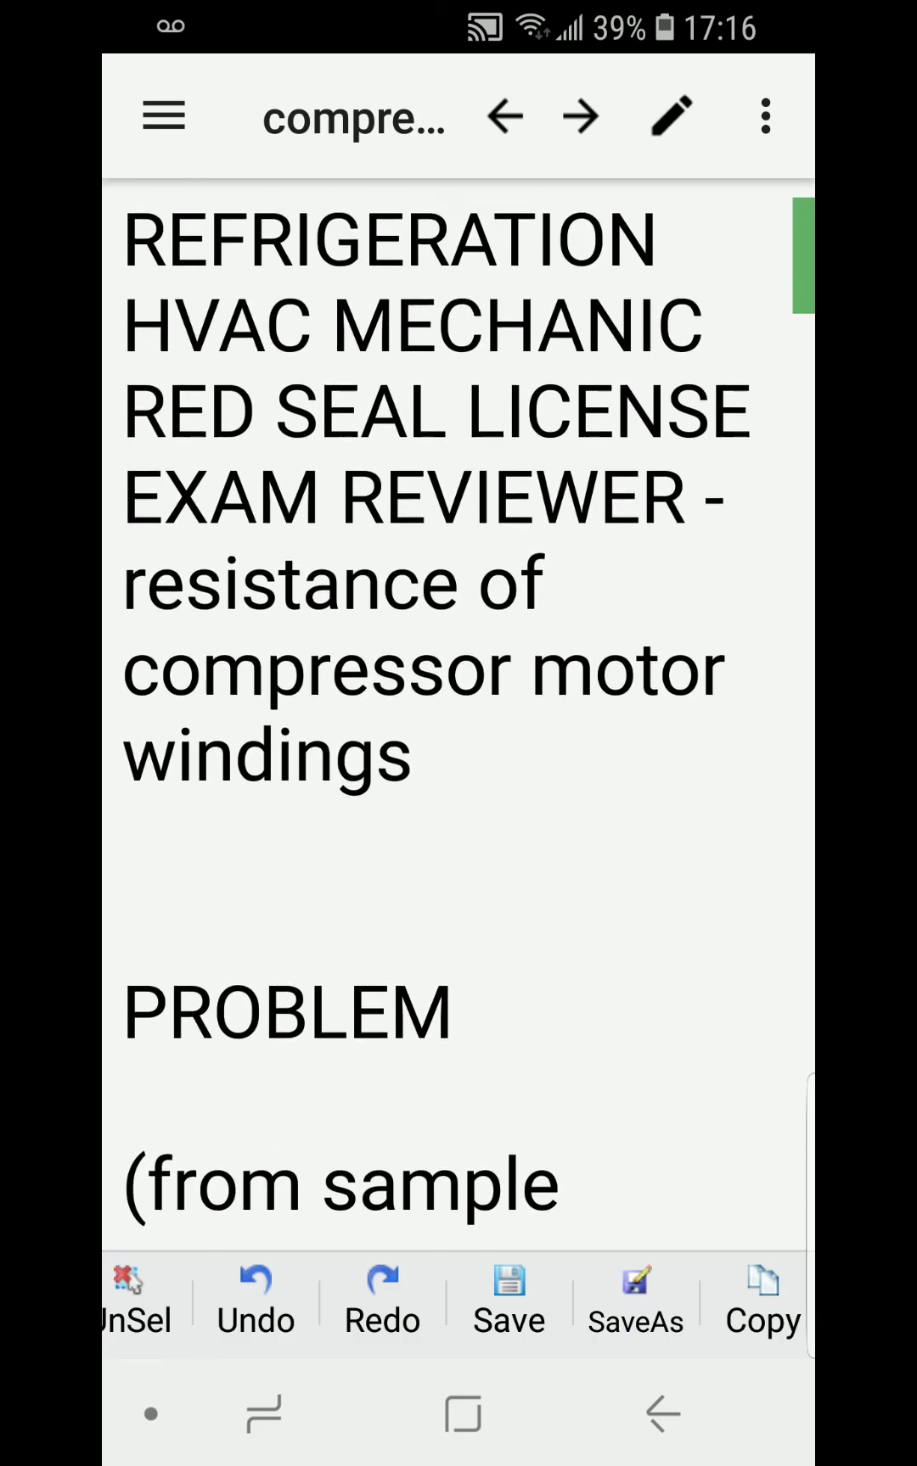
Place the cursor after the PROBLEM heading at the top of the note
click(459, 1100)
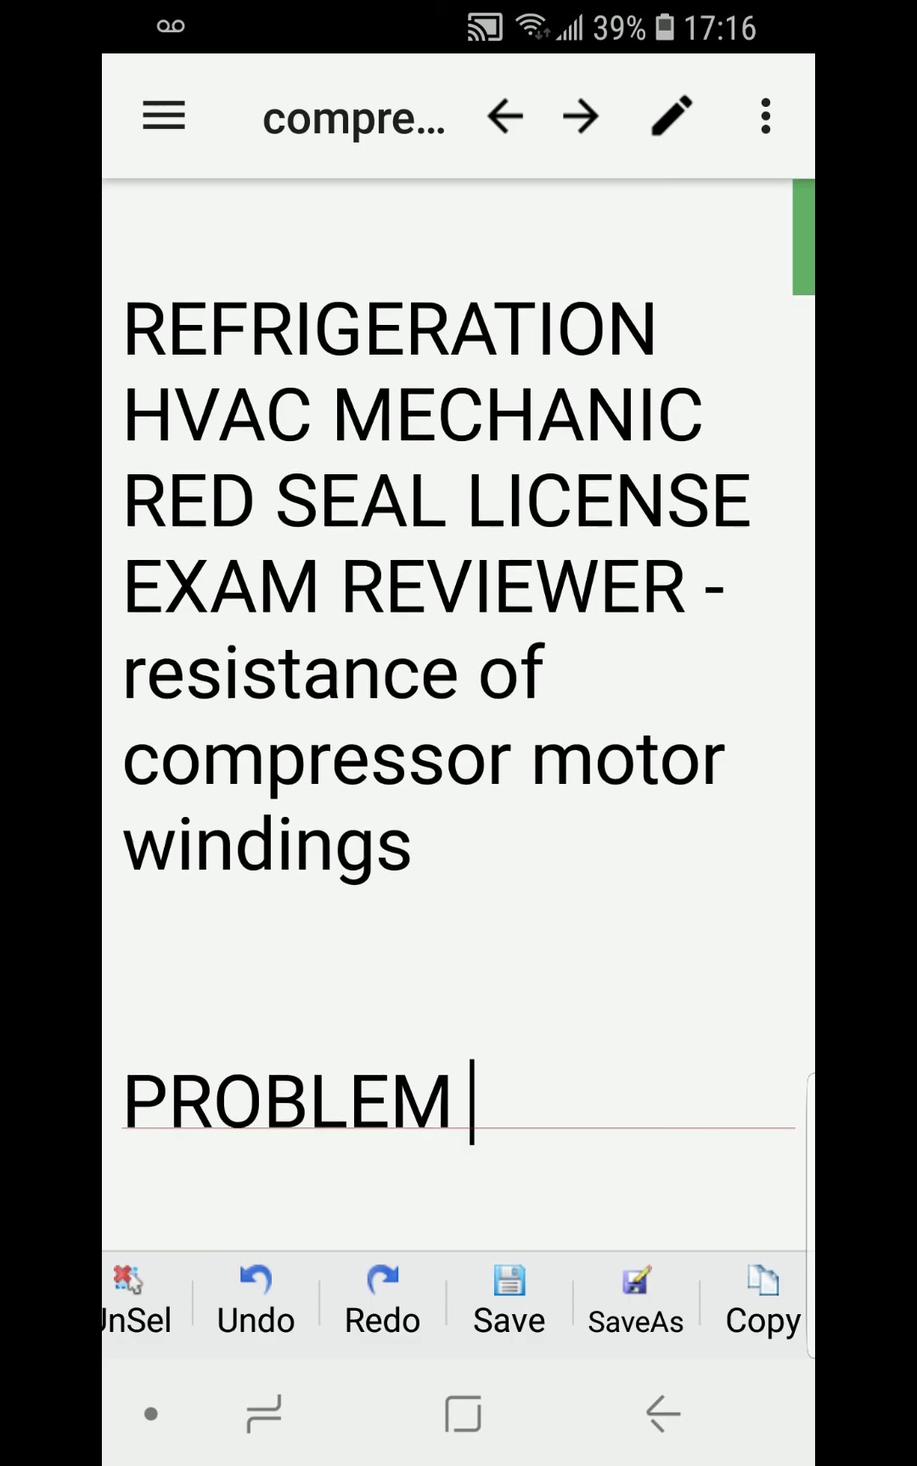